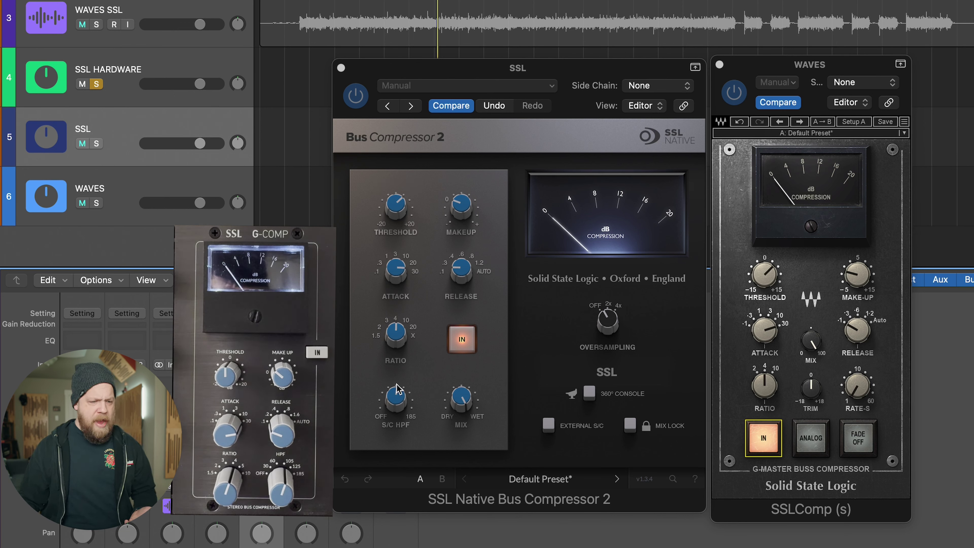
mouse_move(401, 403)
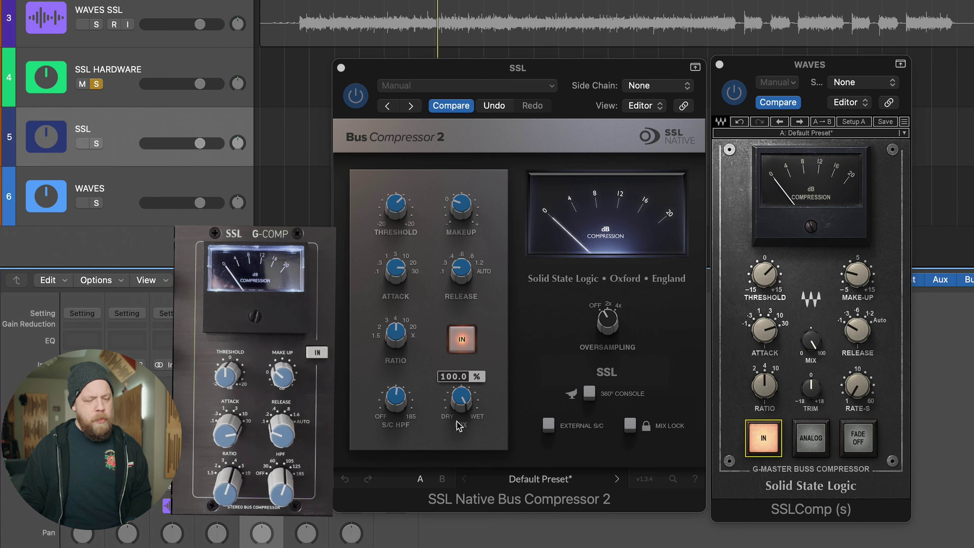
- Select the SSL HARDWARE, SSL and WAVES tracks in turn, ending on SSL HARDWARE
click(115, 96)
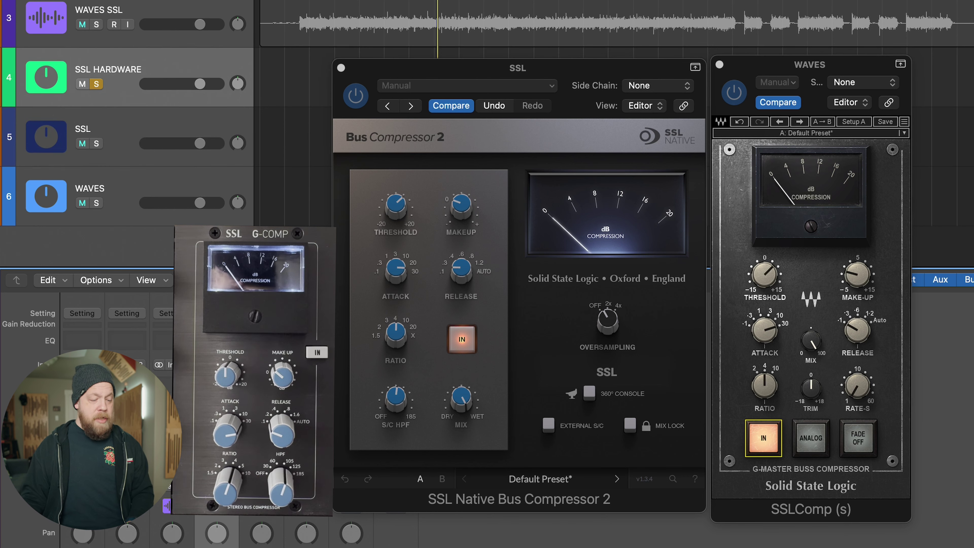
click(115, 156)
click(116, 215)
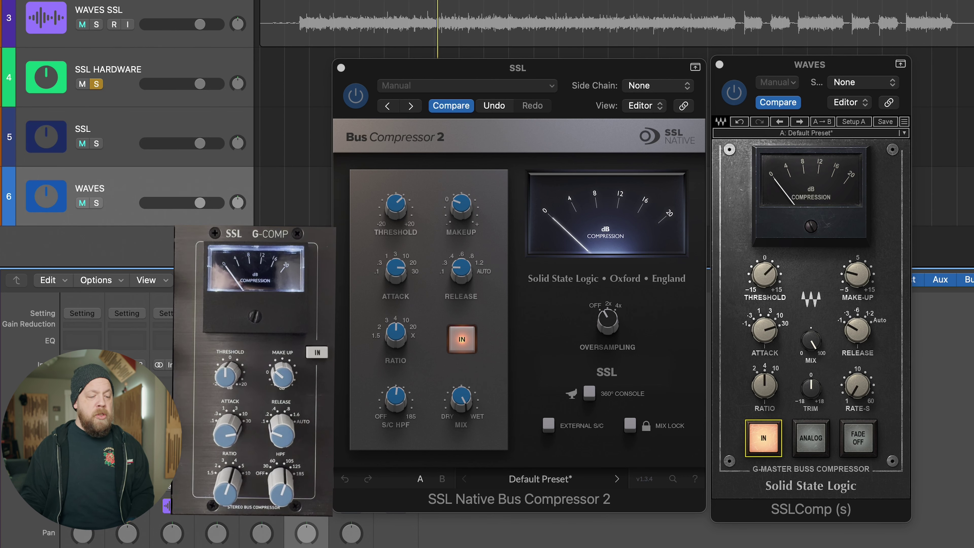
click(115, 96)
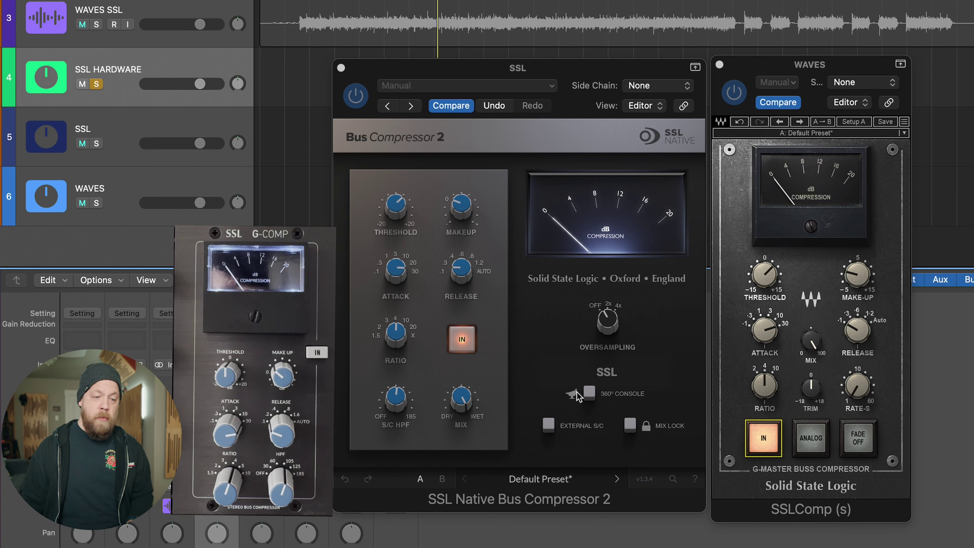
- Bring the SSL Bus Compressor 2 window and then the Waves SSLComp window to the front
mouse_move(391, 211)
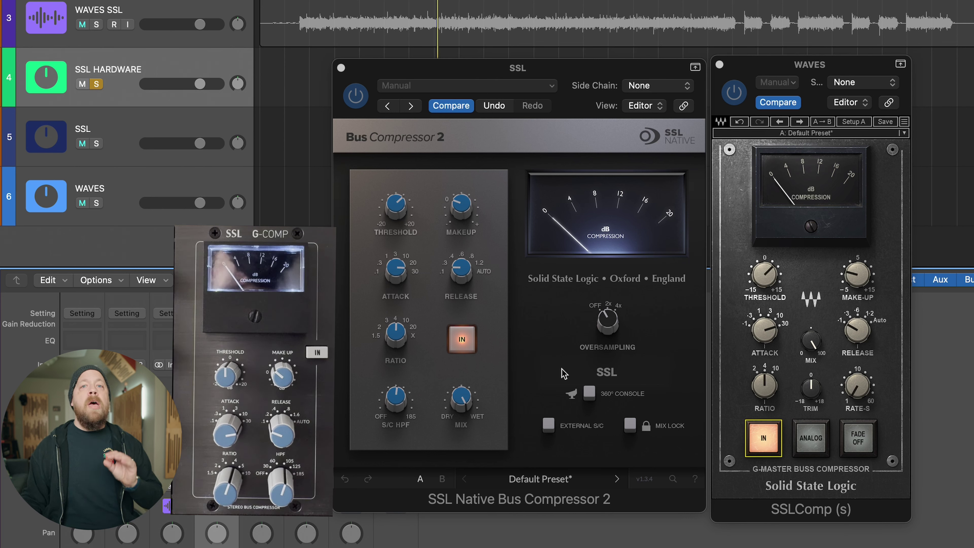
click(530, 344)
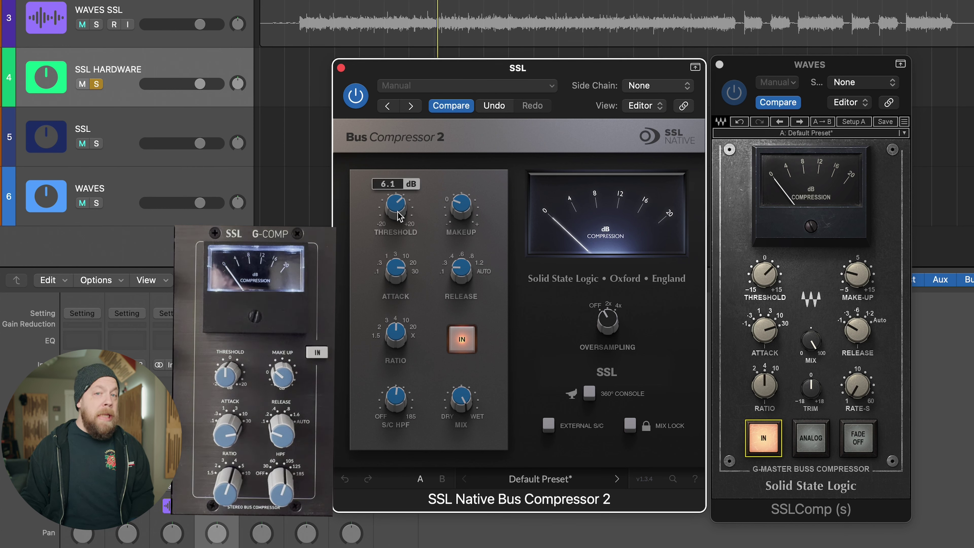
click(734, 226)
- Return the SSL Bus Compressor 2 window to the front to compare its knobs with the Waves SSLComp
mouse_move(769, 283)
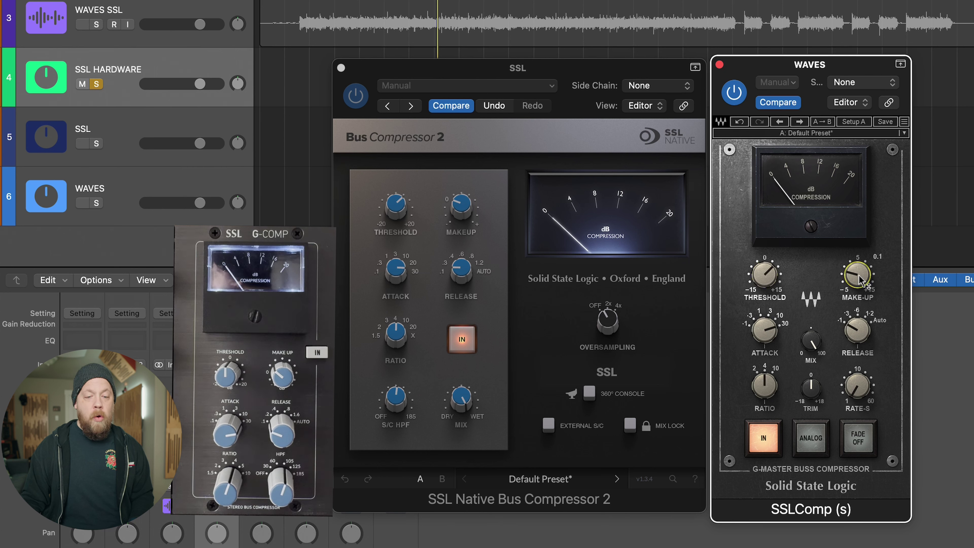
click(510, 202)
mouse_move(466, 211)
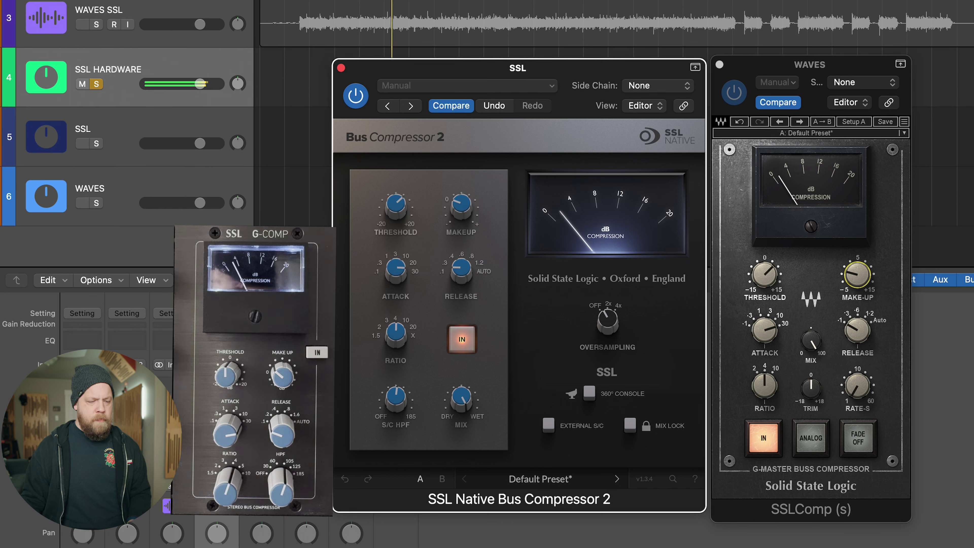
- Solo the SSL bus, then switch the solo among WAVES, SSL and SSL HARDWARE with the S key
click(96, 144)
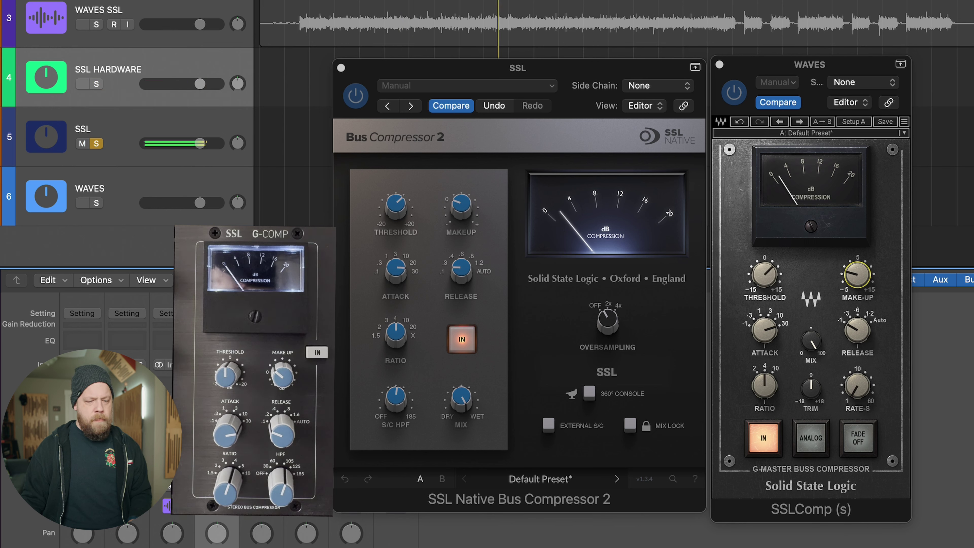
key(s)
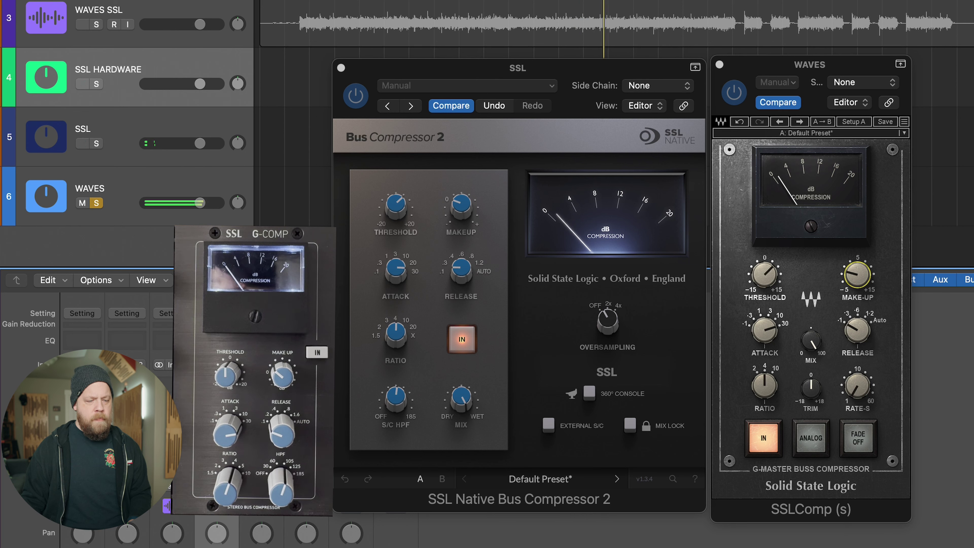
key(s)
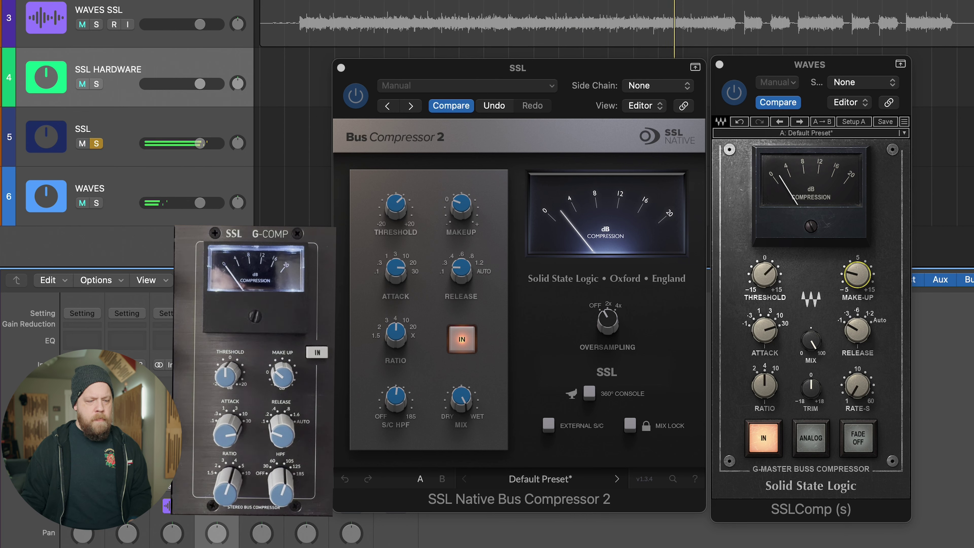
key(s)
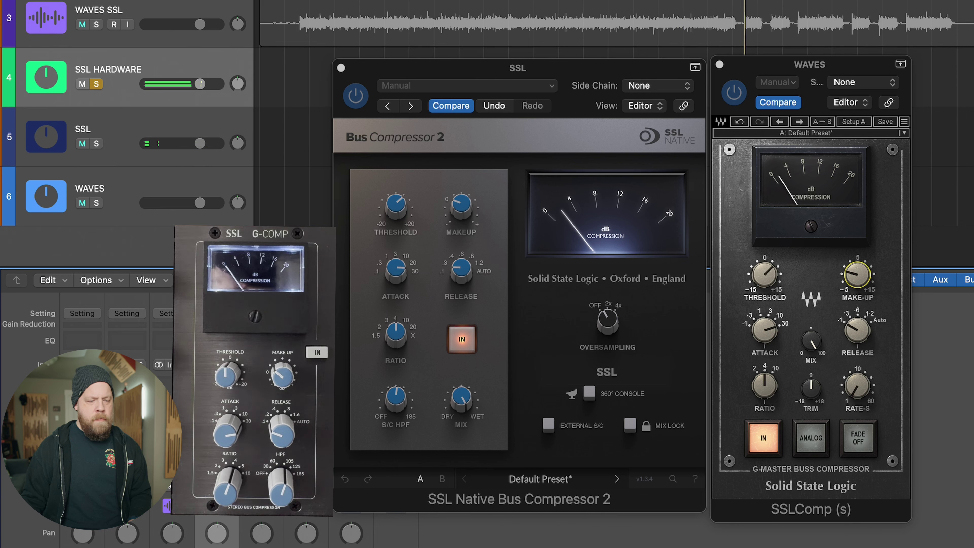
key(s)
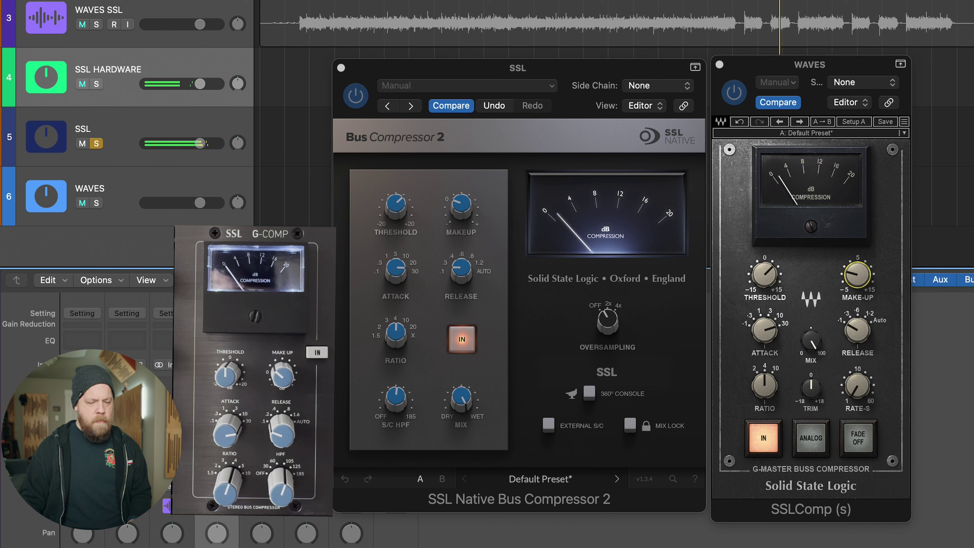
key(s)
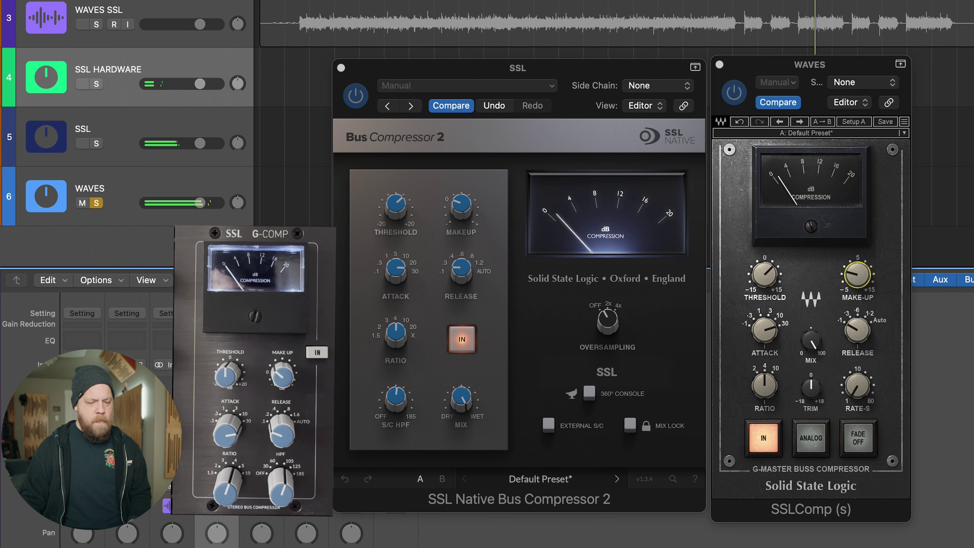
key(s)
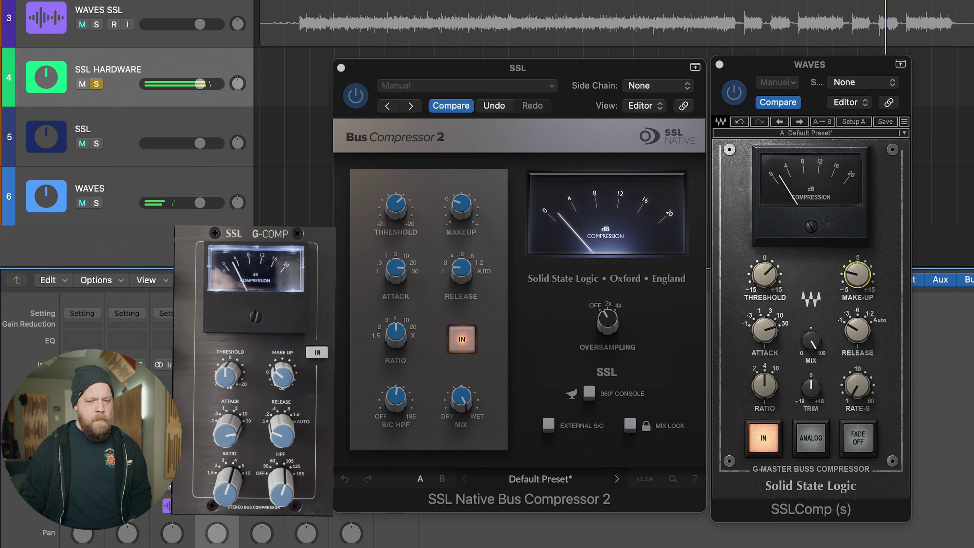
key(s)
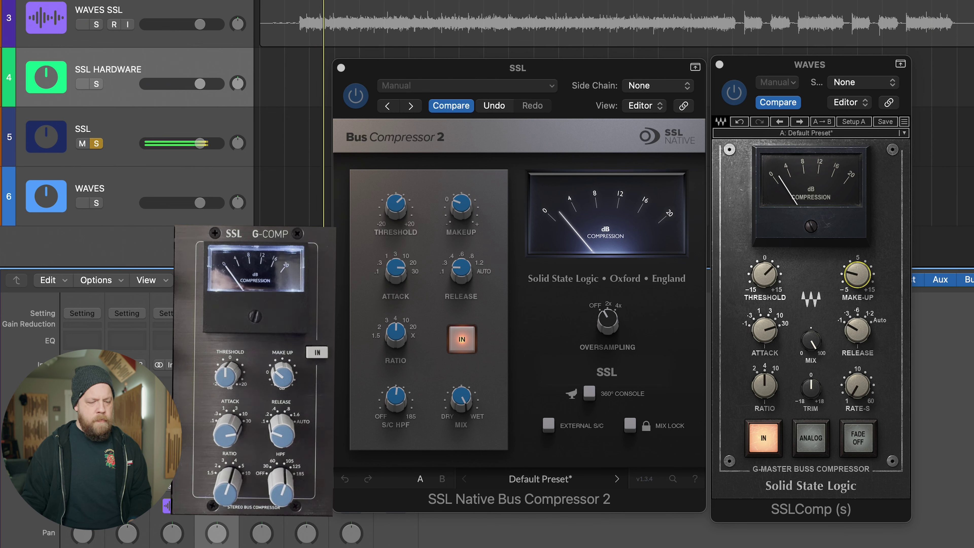
key(s)
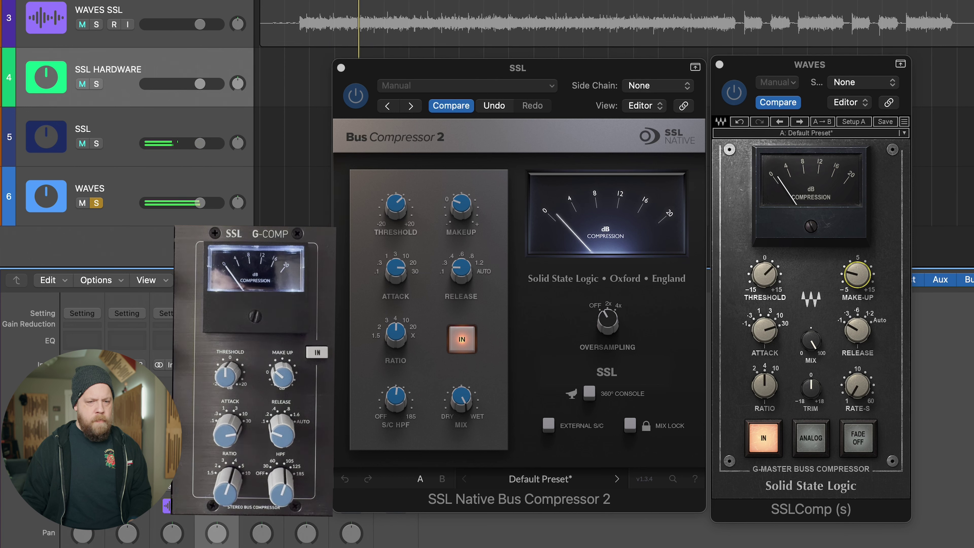
key(s)
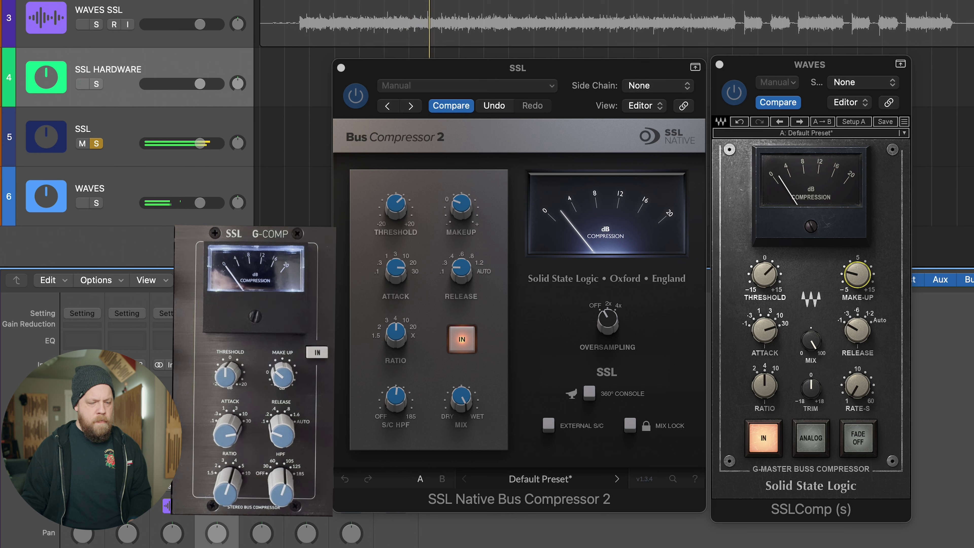
key(s)
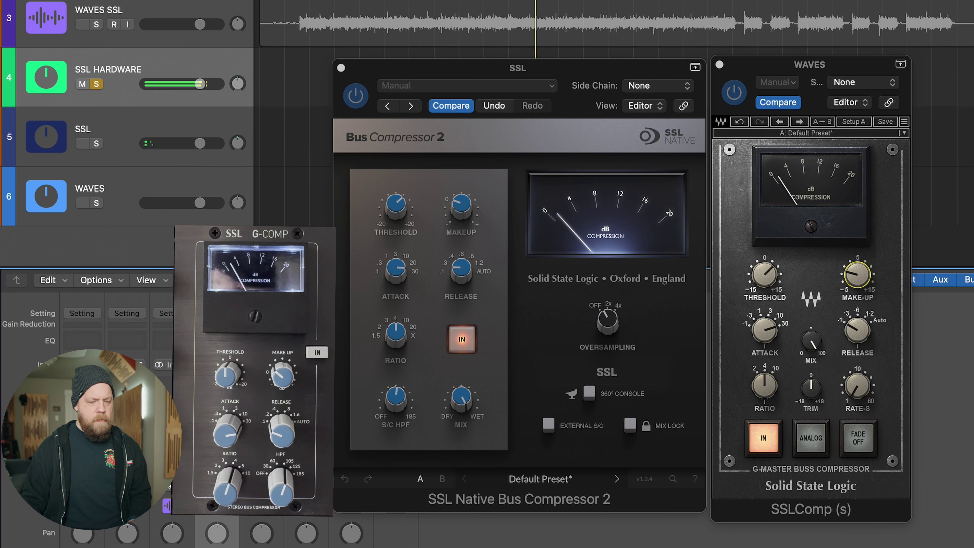
- Cycle the solo buttons through SSL, WAVES and SSL HARDWARE twice, finishing on SSL HARDWARE
alt+click(96, 143)
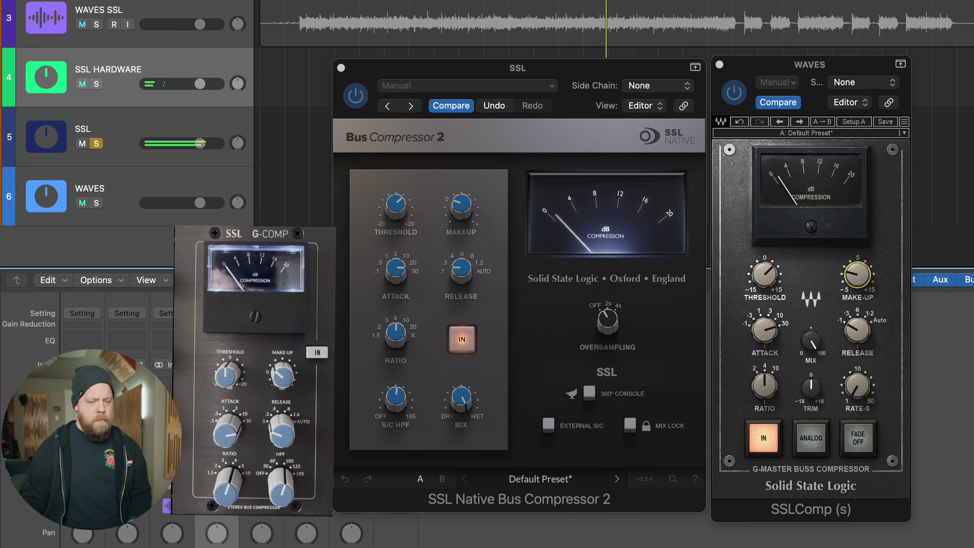
alt+click(96, 203)
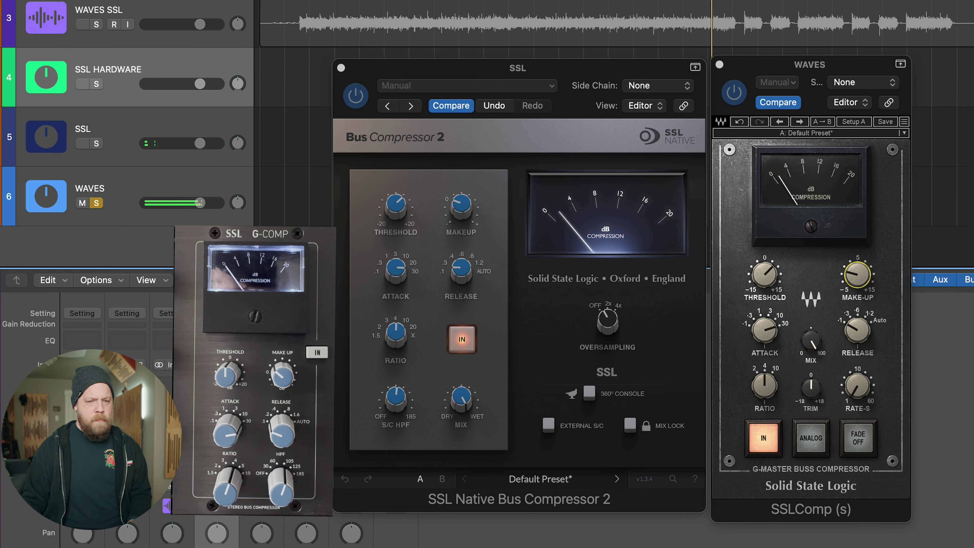
alt+click(96, 84)
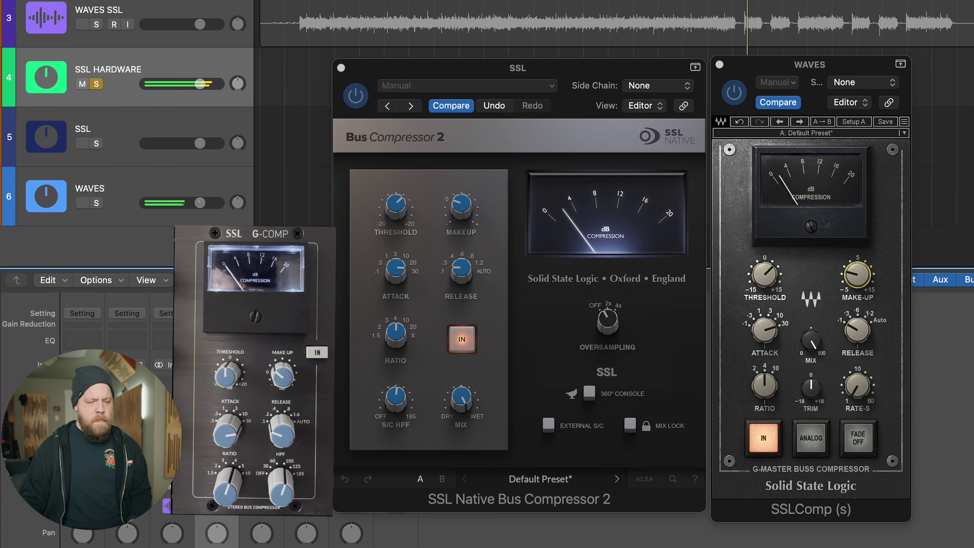
alt+click(96, 143)
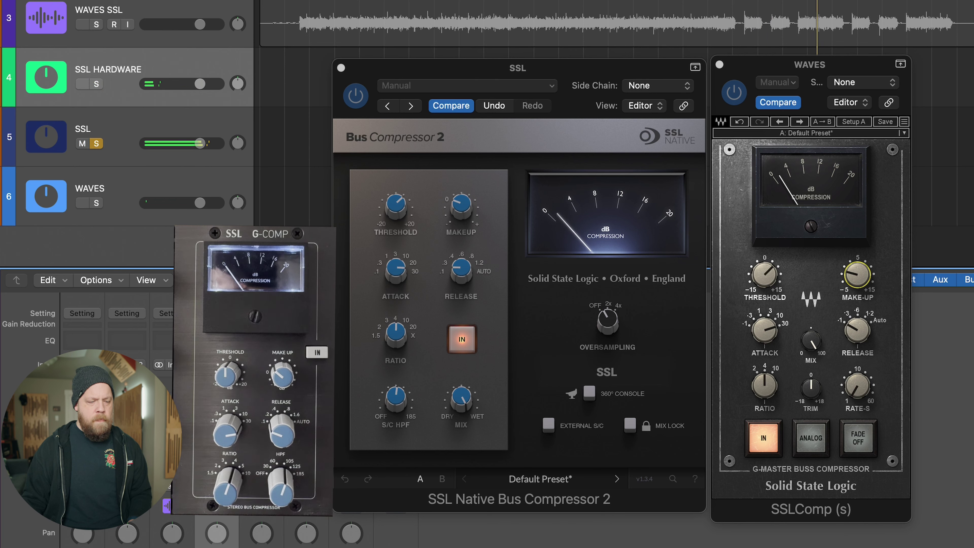
alt+click(96, 203)
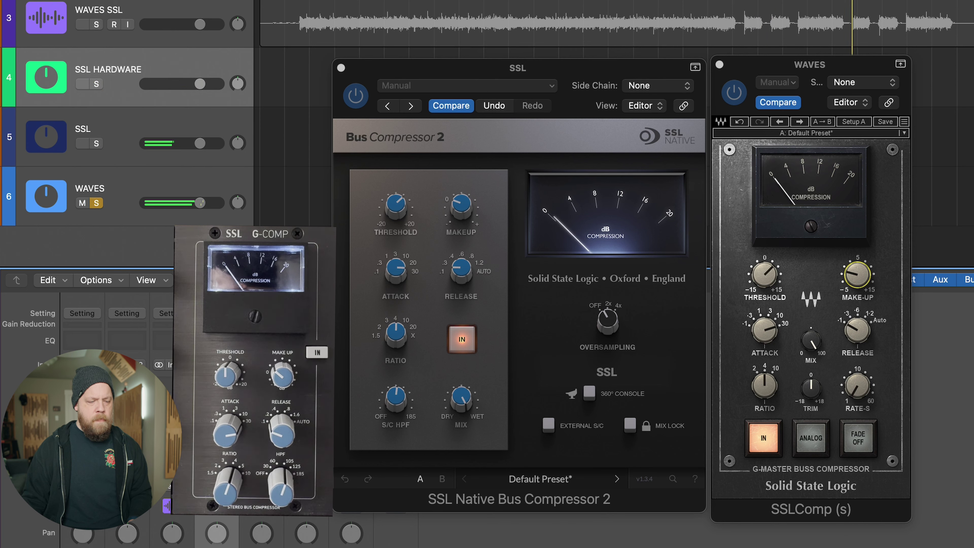
alt+click(97, 84)
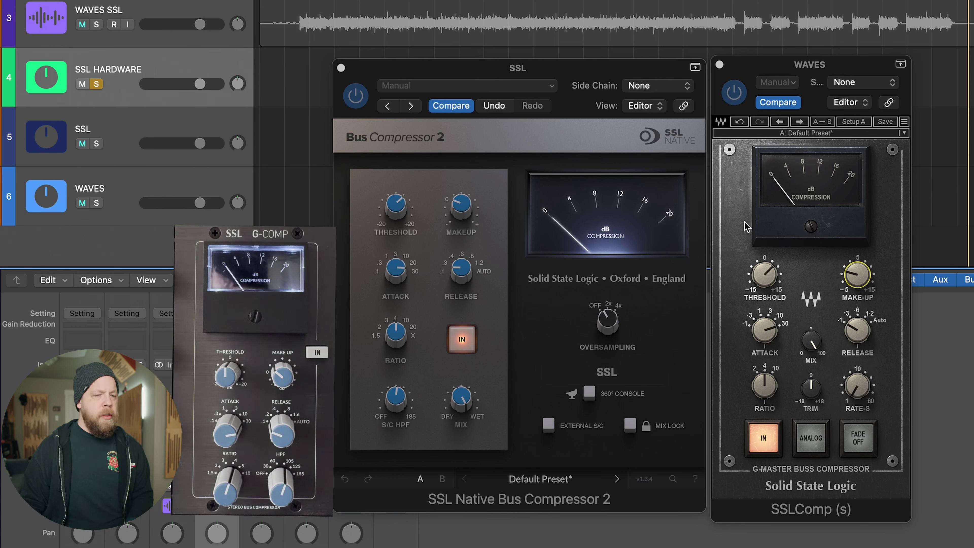
- Make the SSL Native Bus Compressor 2 the active plugin window
click(518, 138)
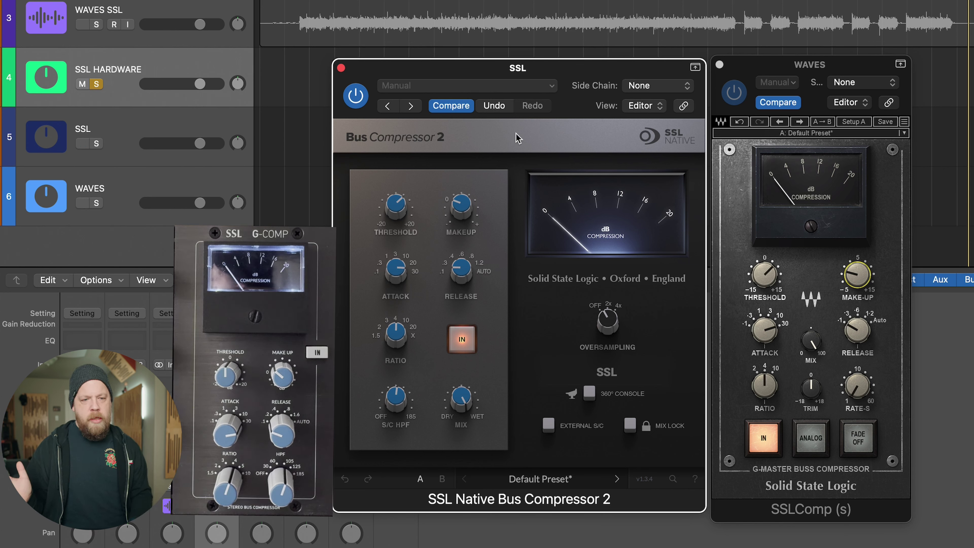
mouse_move(399, 401)
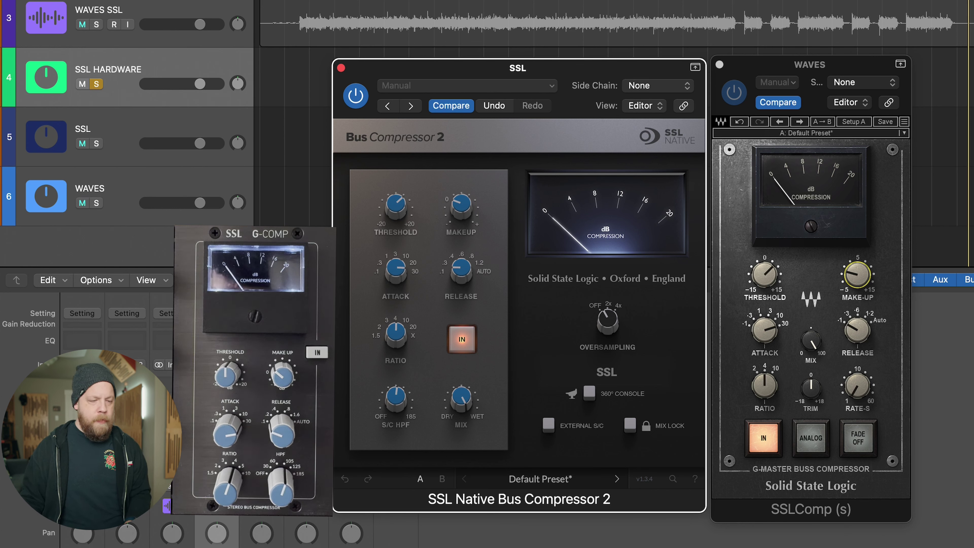
- Start playback, solo the WAVES bus and raise the Waves SSLComp make-up gain to 0.2
key(space)
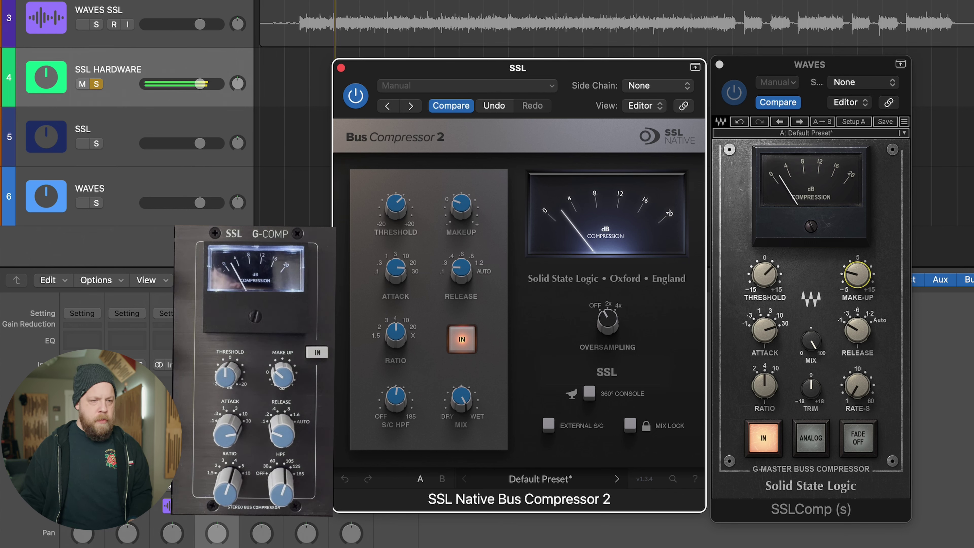
click(867, 404)
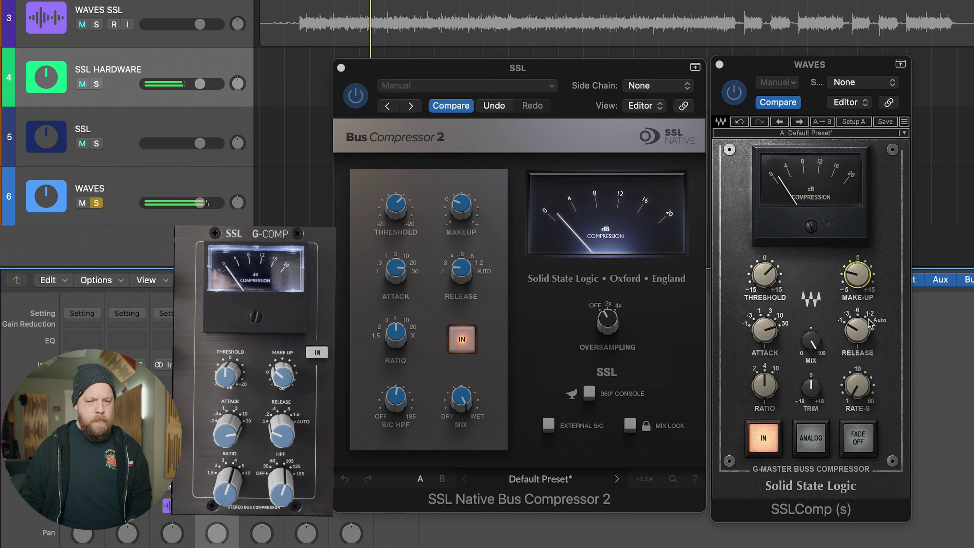
click(857, 281)
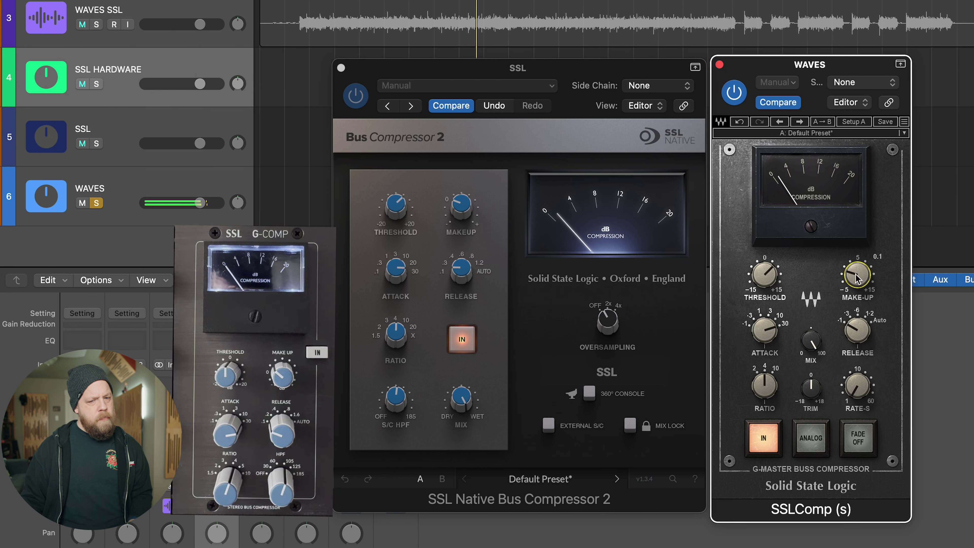
scroll(857, 282, up, 1)
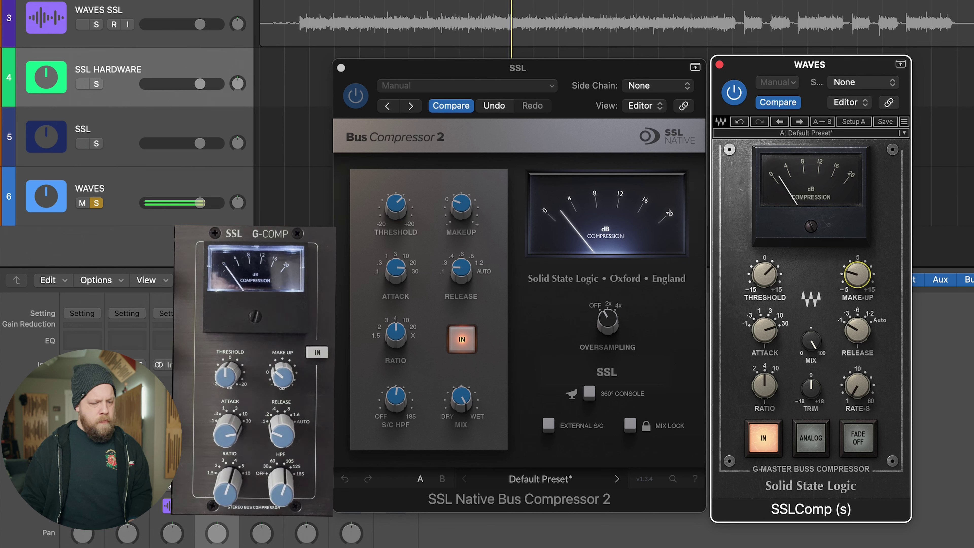
- A/B the SSL HARDWARE, SSL and WAVES buses by soloing each in turn, ending on WAVES
click(96, 83)
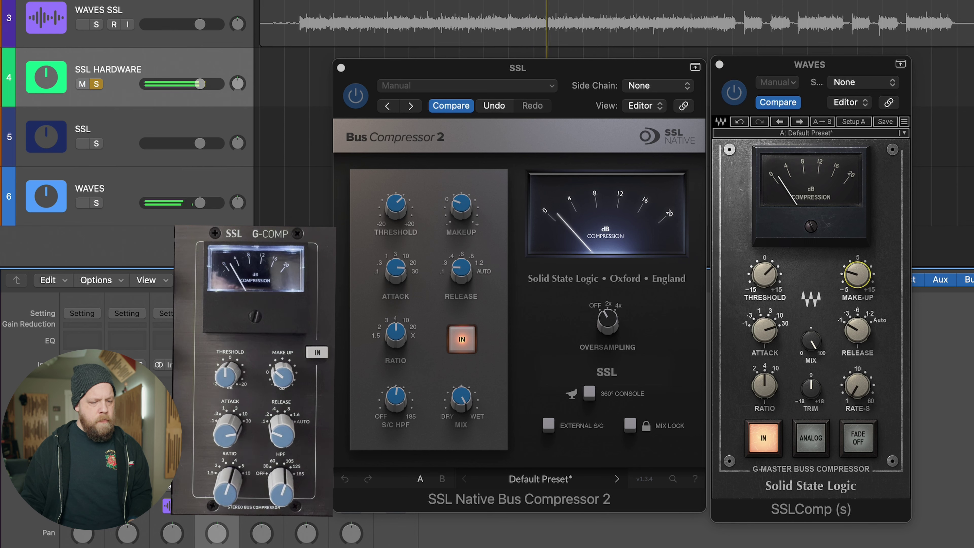
click(96, 144)
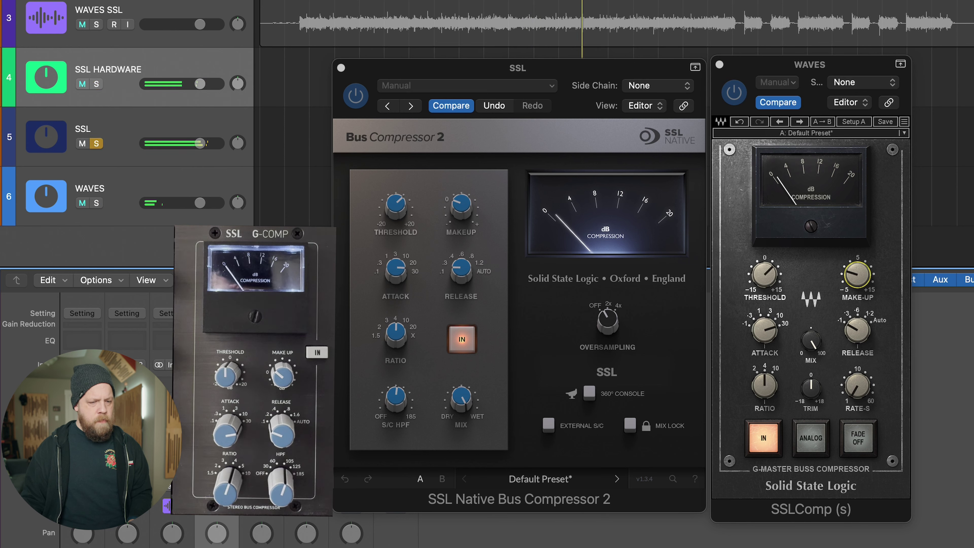
click(489, 254)
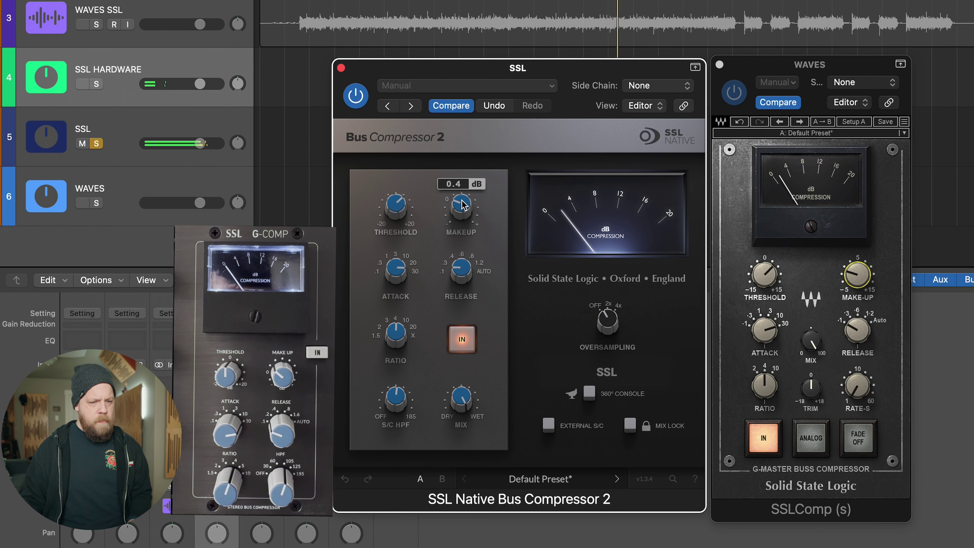
click(96, 203)
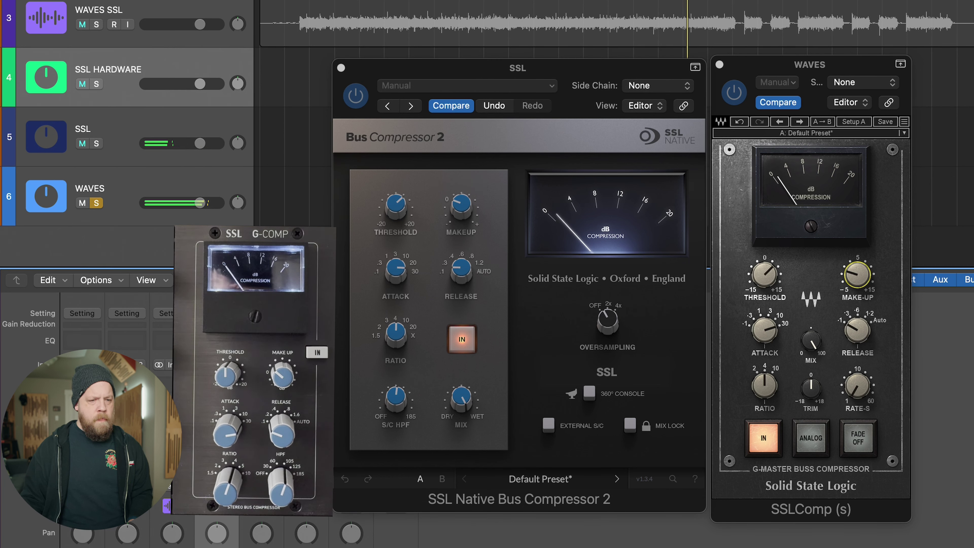
click(97, 143)
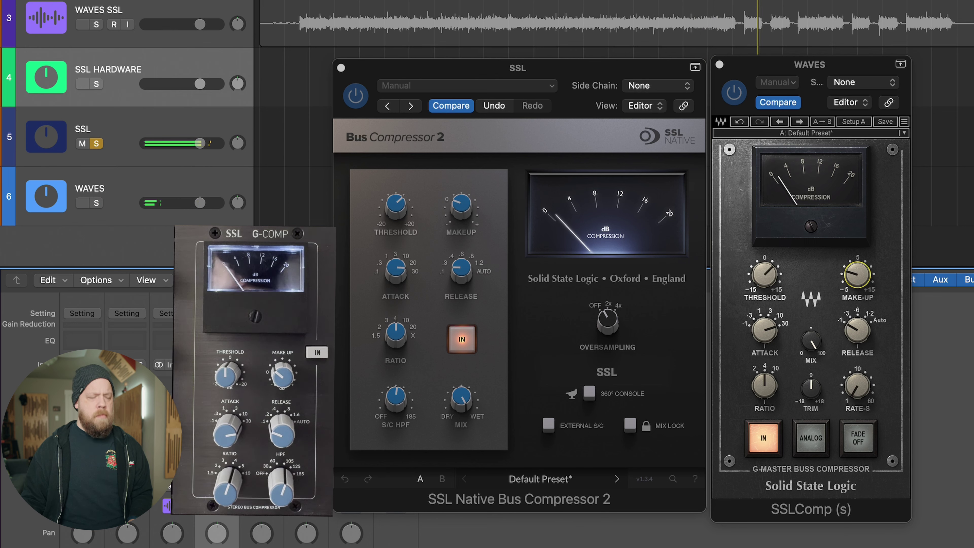
click(96, 203)
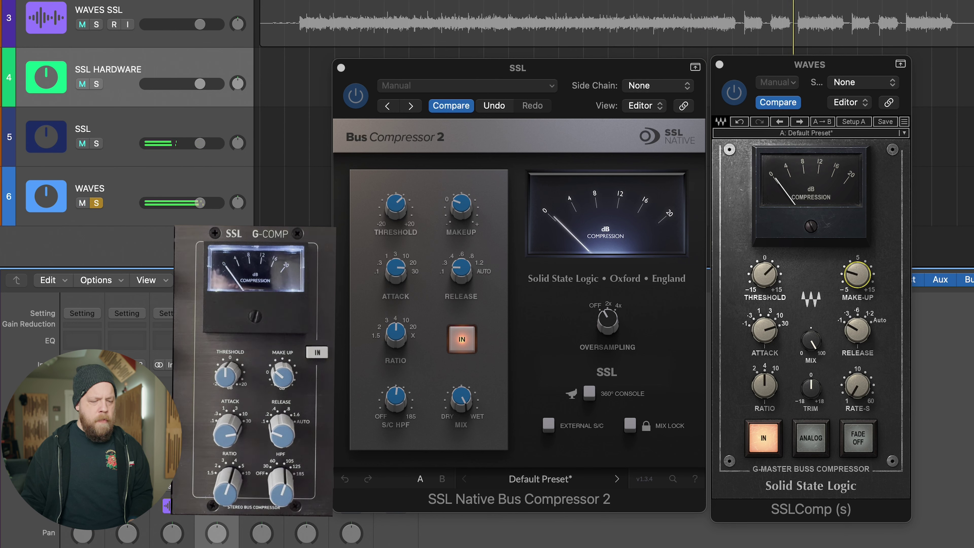
click(97, 84)
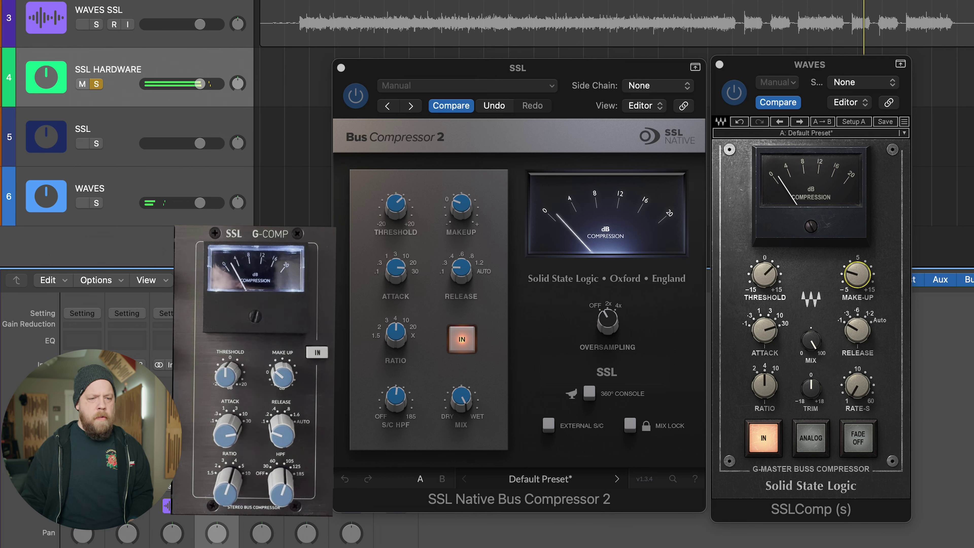
click(96, 143)
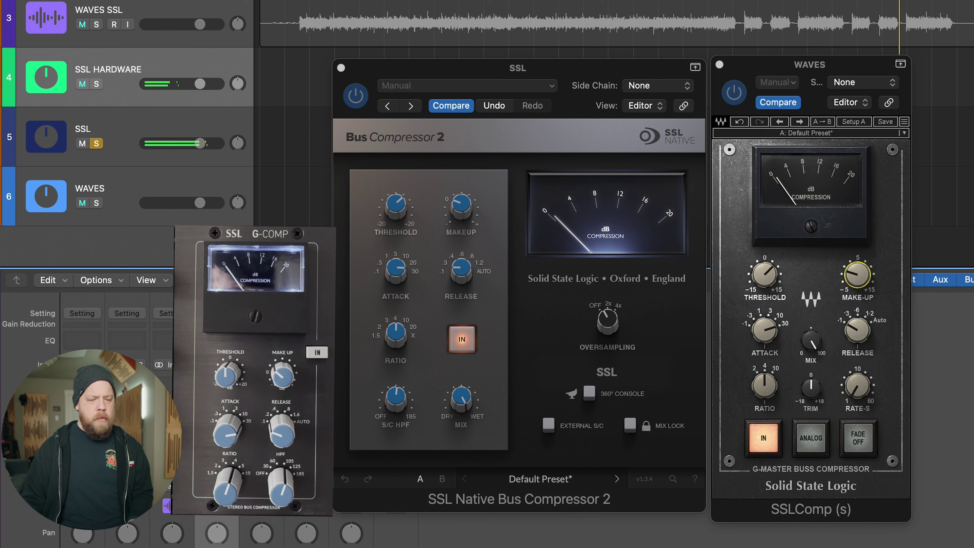
click(96, 203)
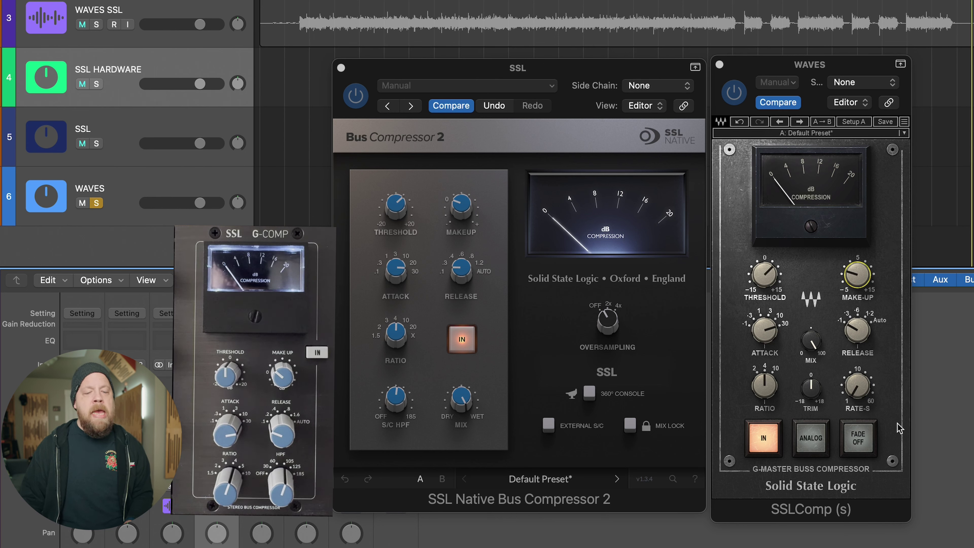
- Check that the Waves SSLComp MIX knob reads 100.0
mouse_move(807, 349)
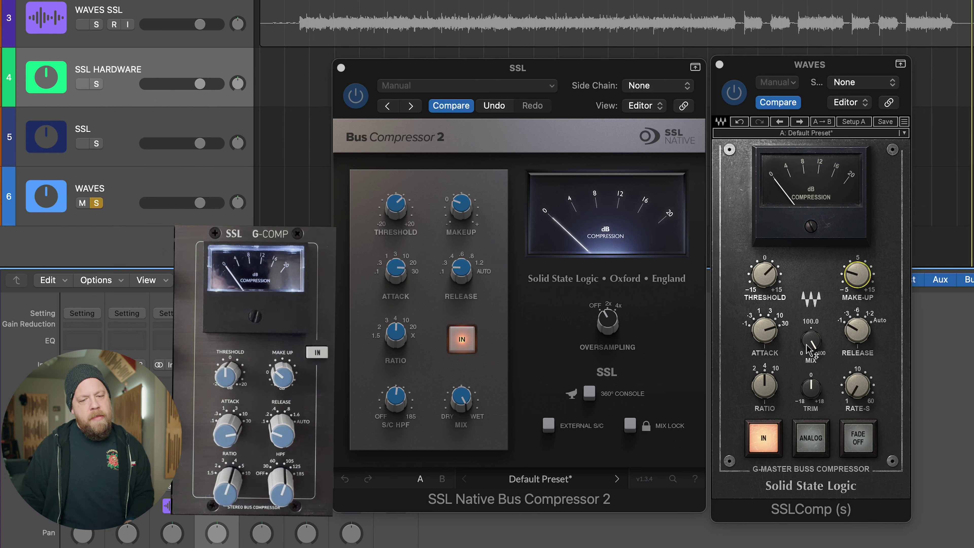